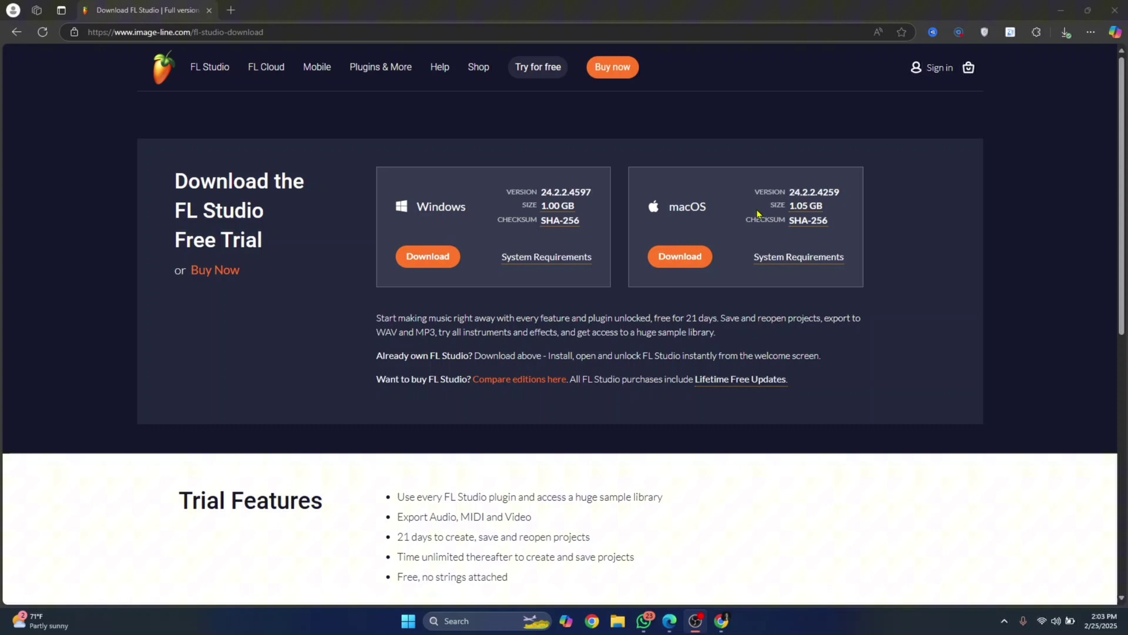
- Download the Windows installer from the FL Studio download page
click(440, 256)
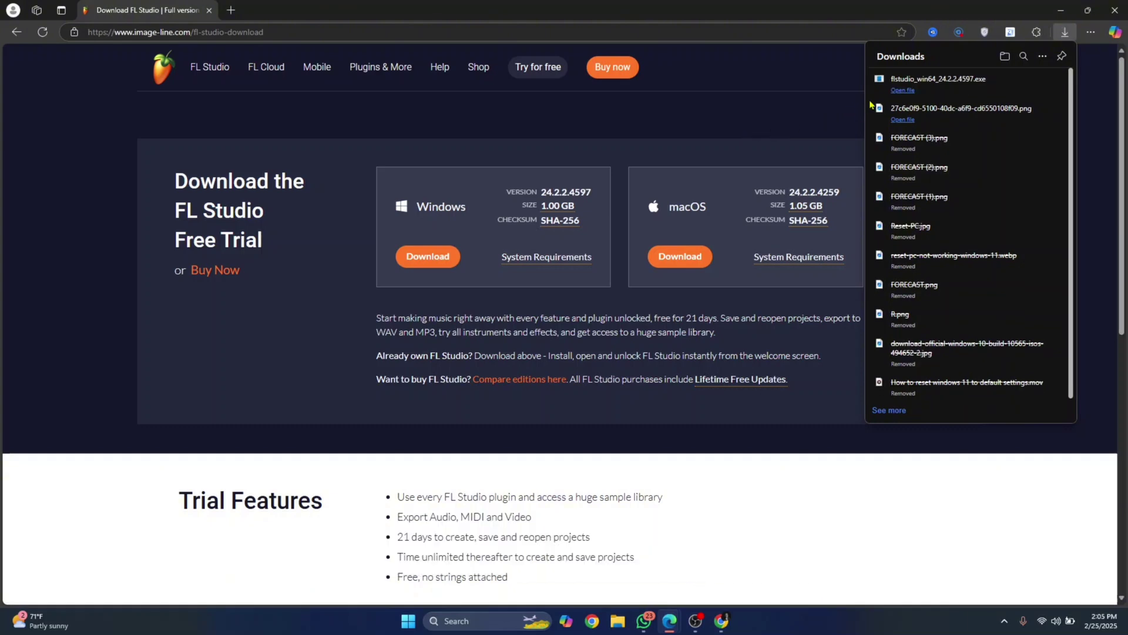
- Run the downloaded installer, accept the license, and choose installation for all users
click(934, 83)
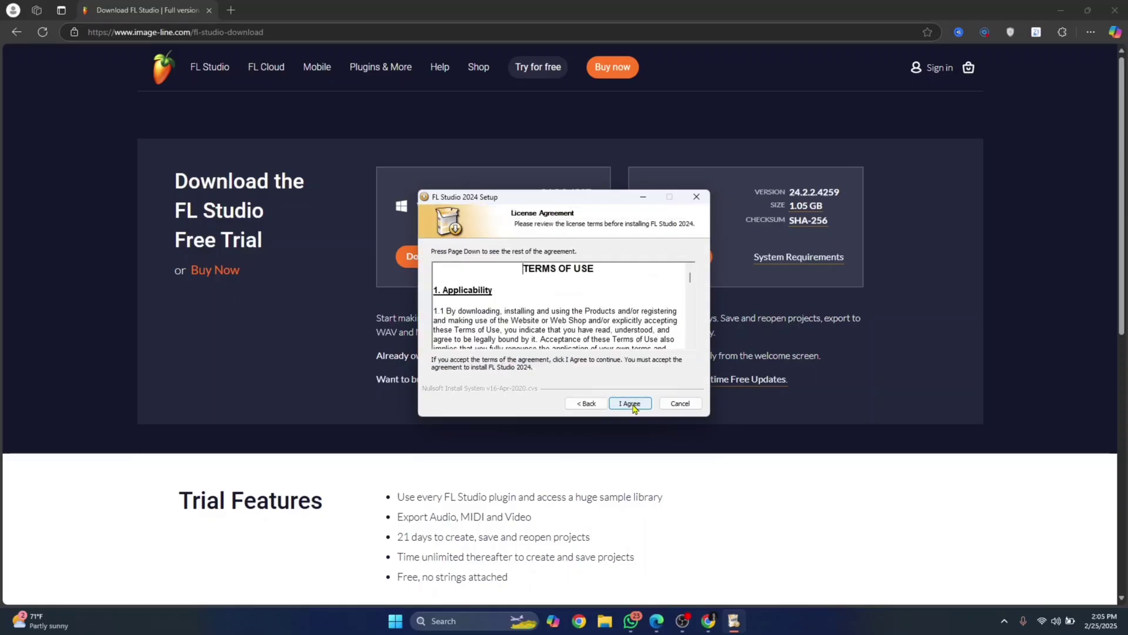
click(631, 403)
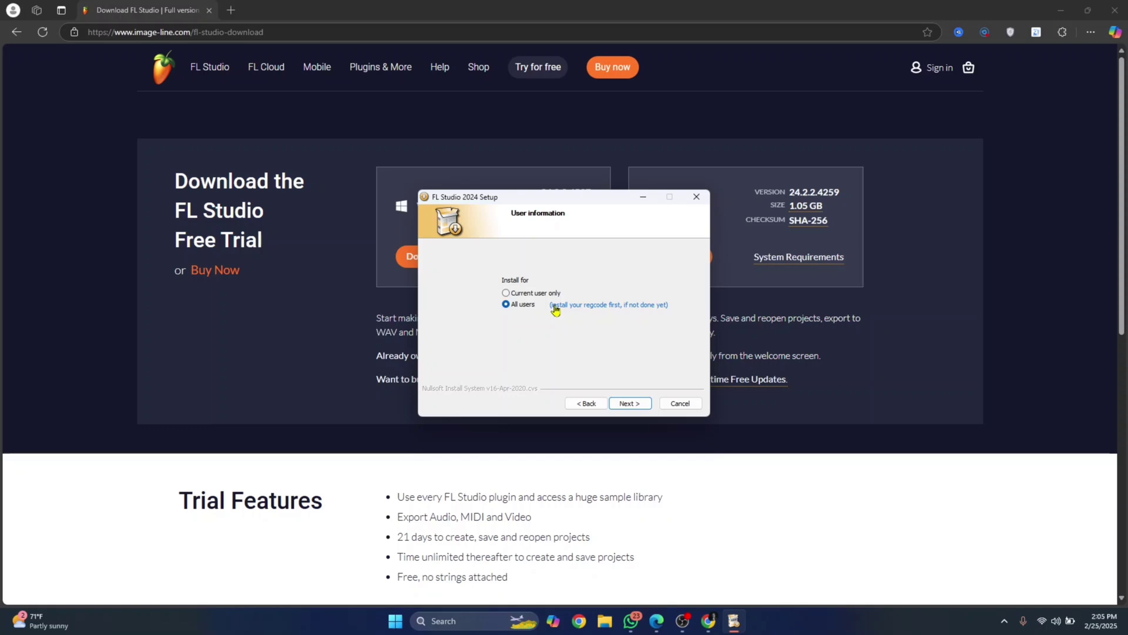
key(super)
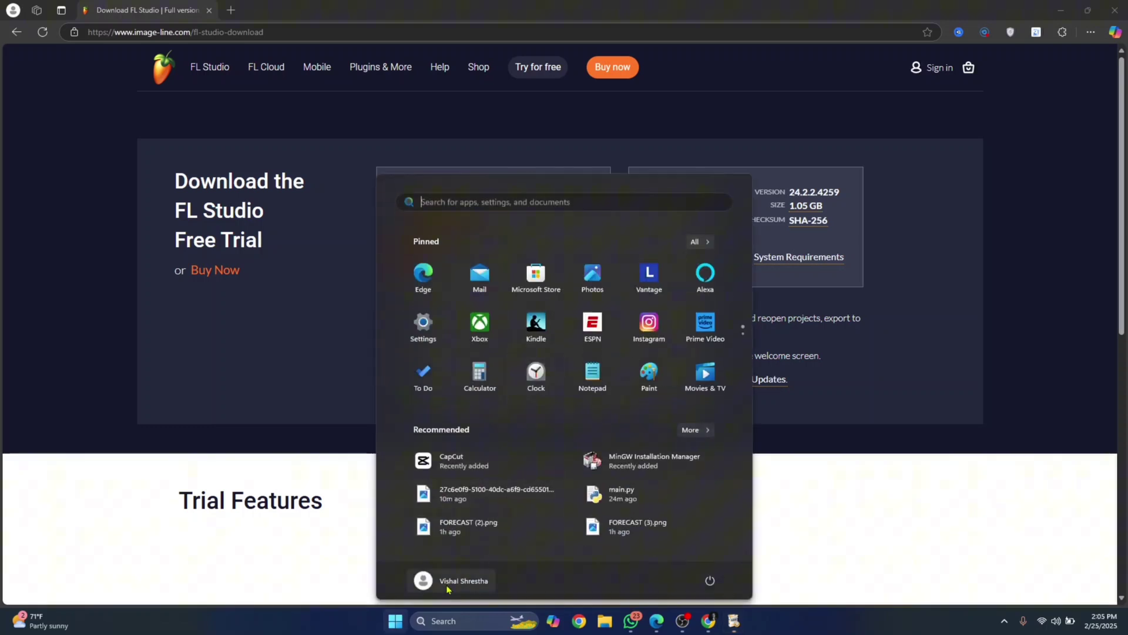
click(345, 538)
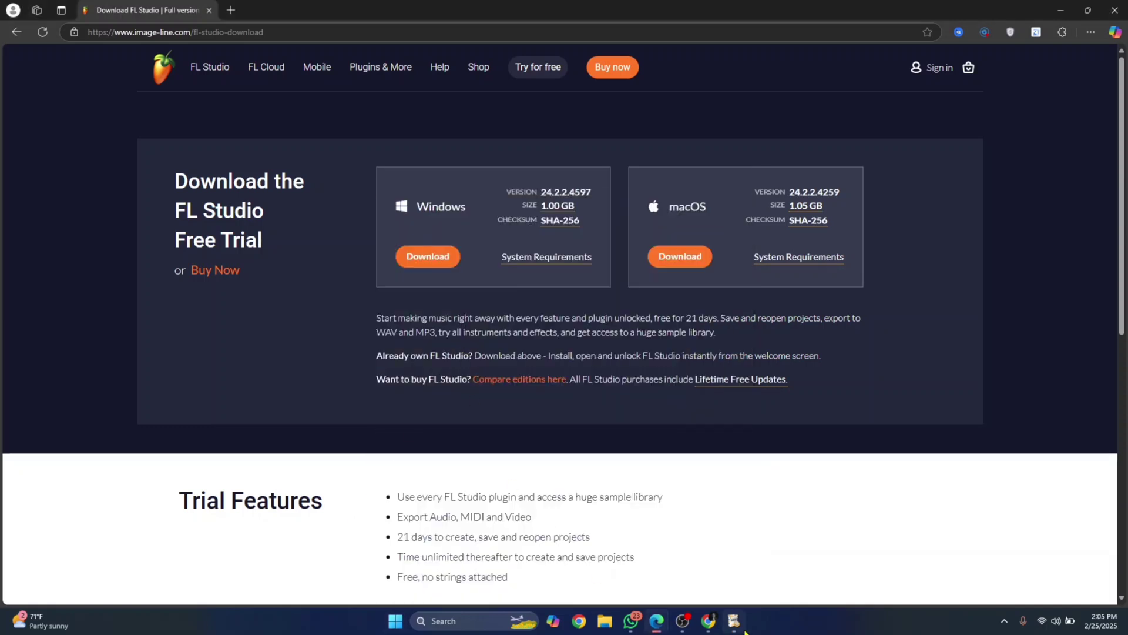
click(732, 617)
click(506, 305)
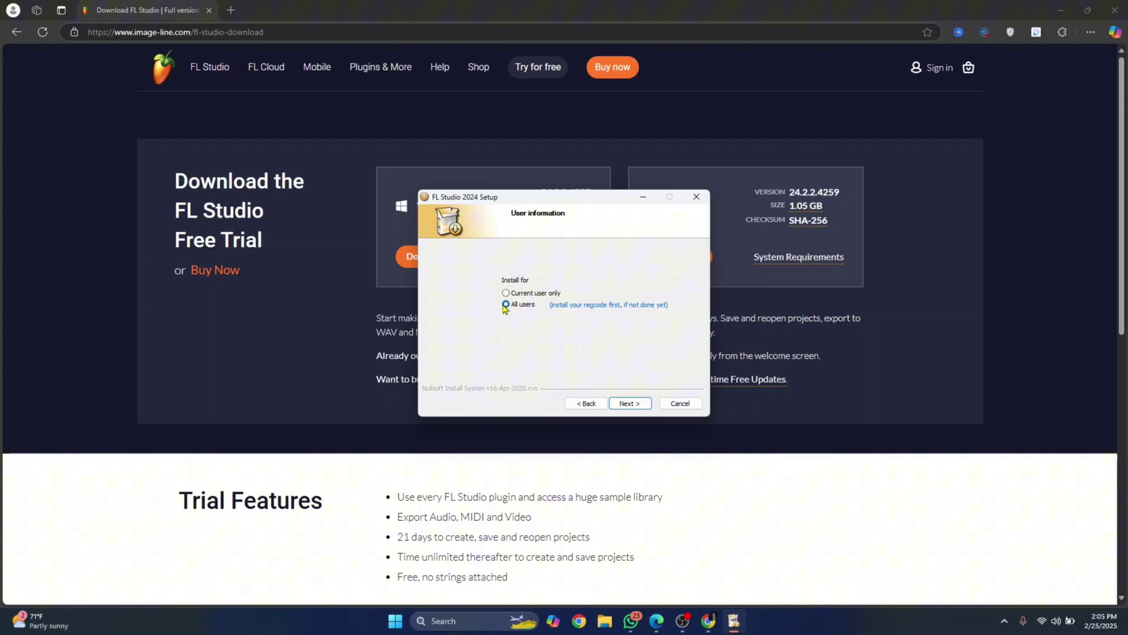
- Pass User information and keep the default components, including the desktop icon
click(630, 403)
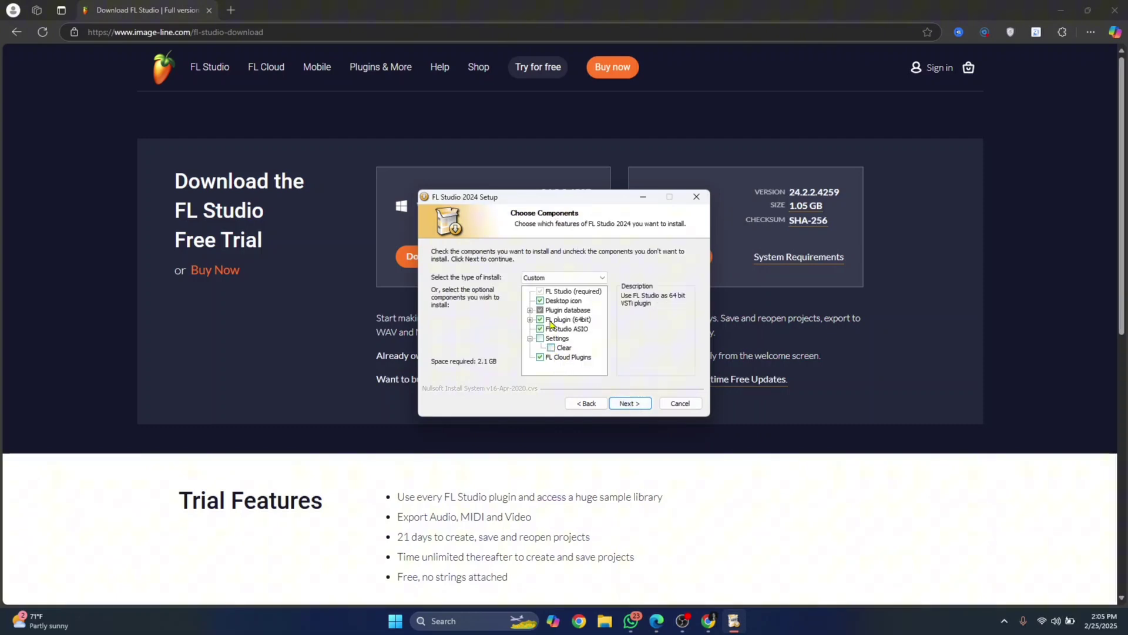
mouse_move(564, 301)
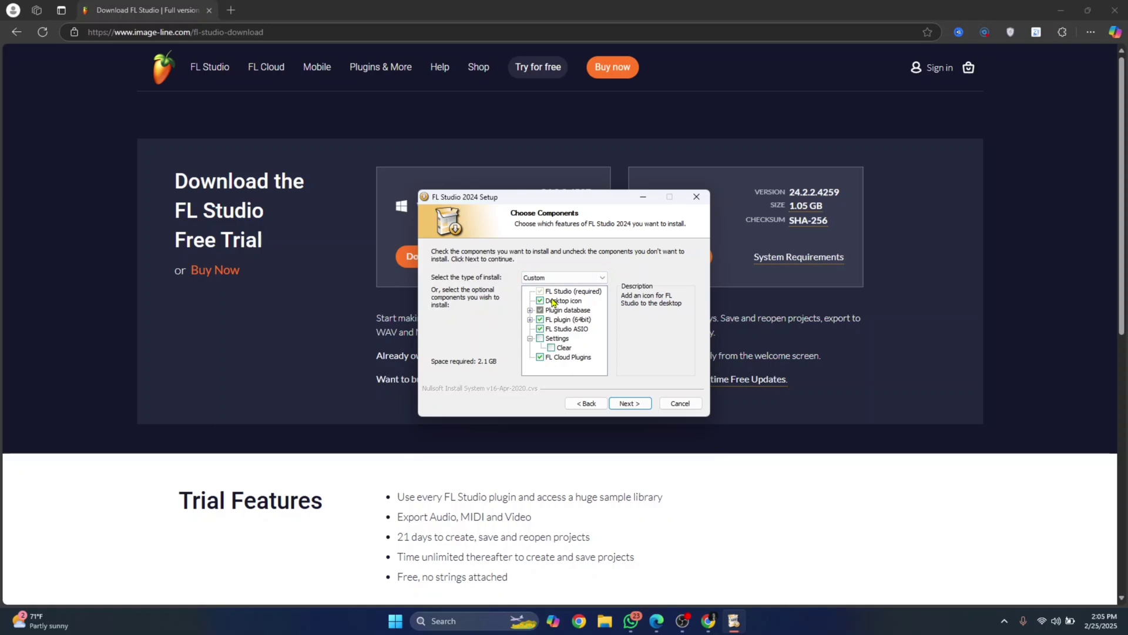
click(630, 403)
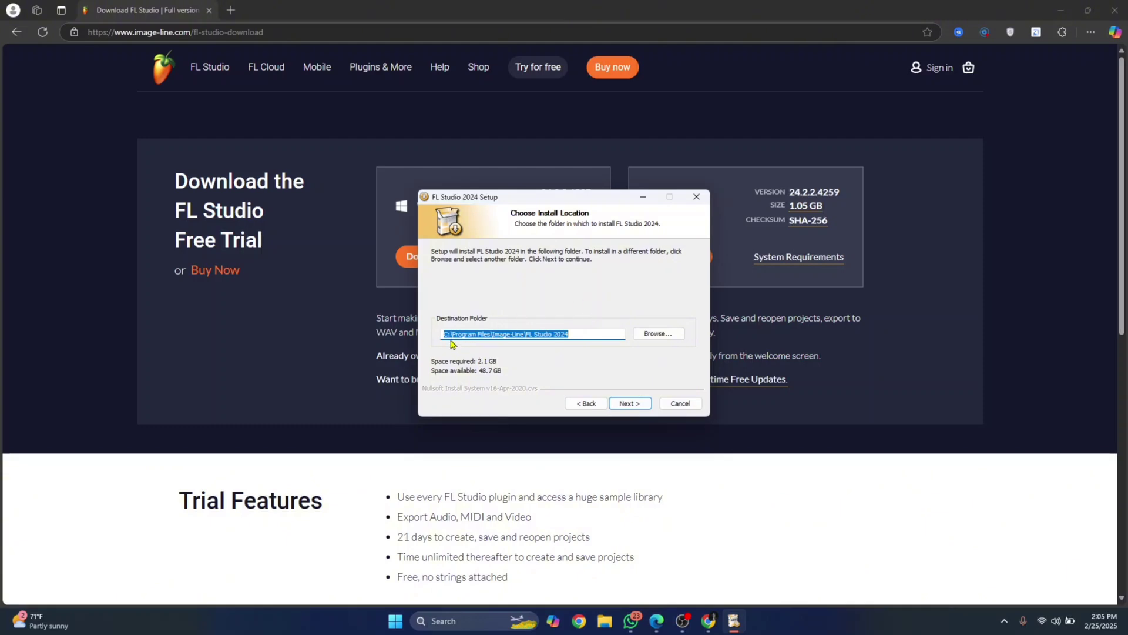
- Keep the default Image-Line program folder and Common Files VST2 plugin folder
click(659, 333)
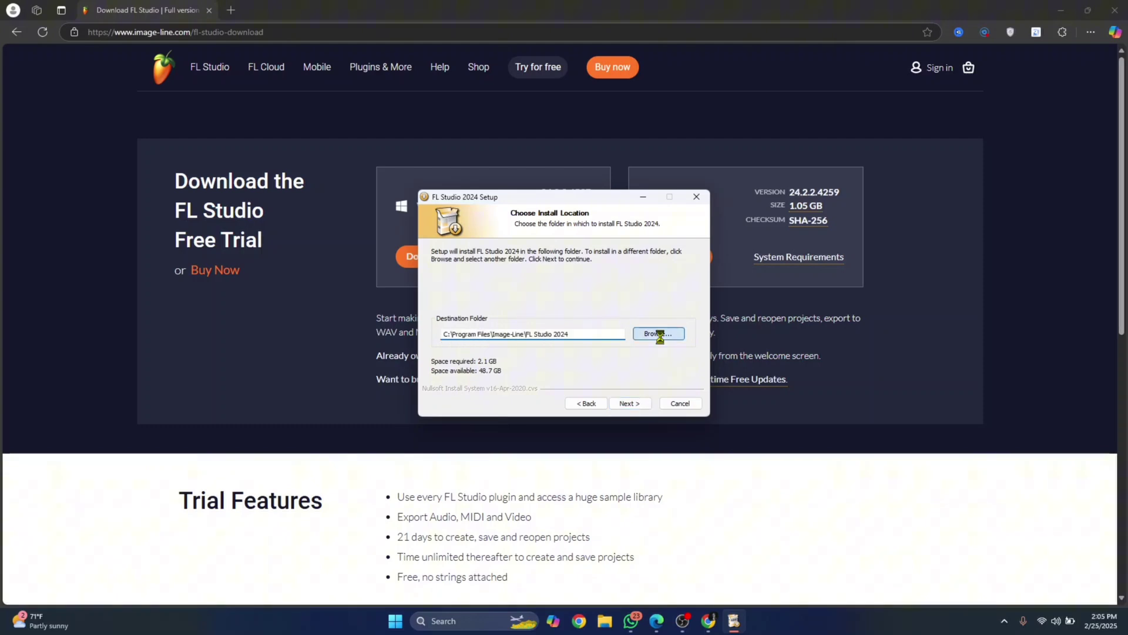
scroll(518, 326, down, 2)
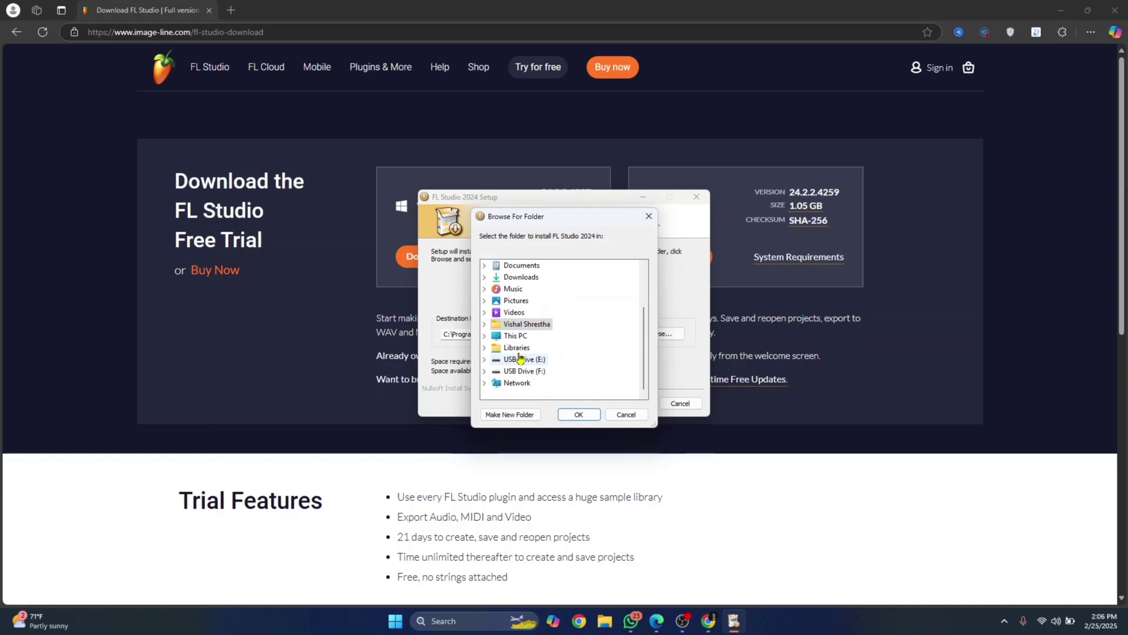
click(647, 220)
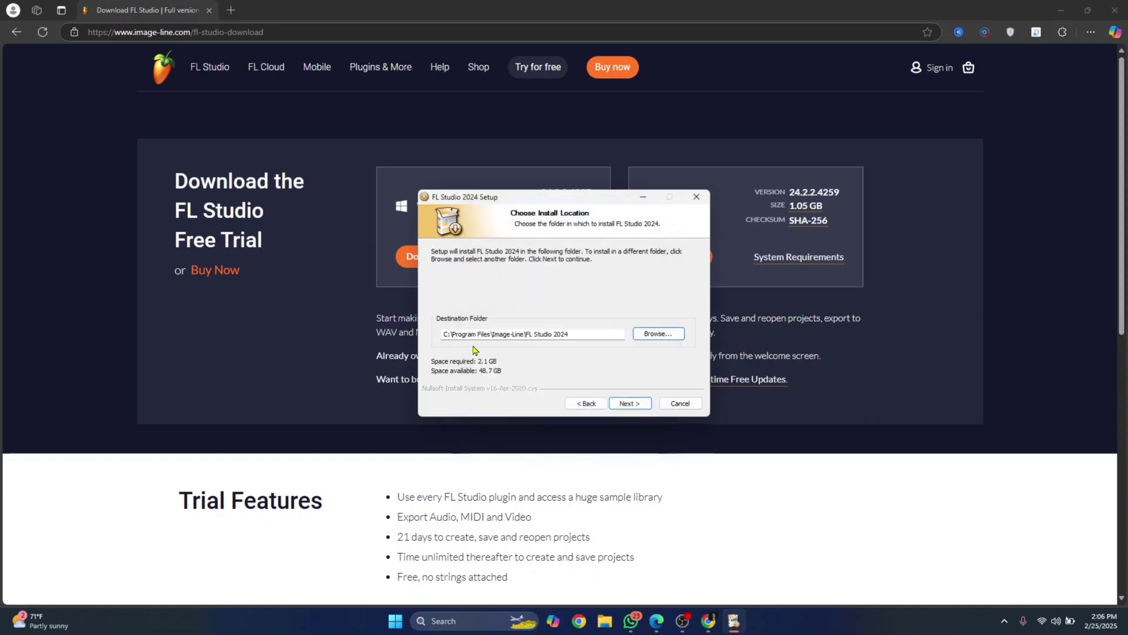
click(631, 405)
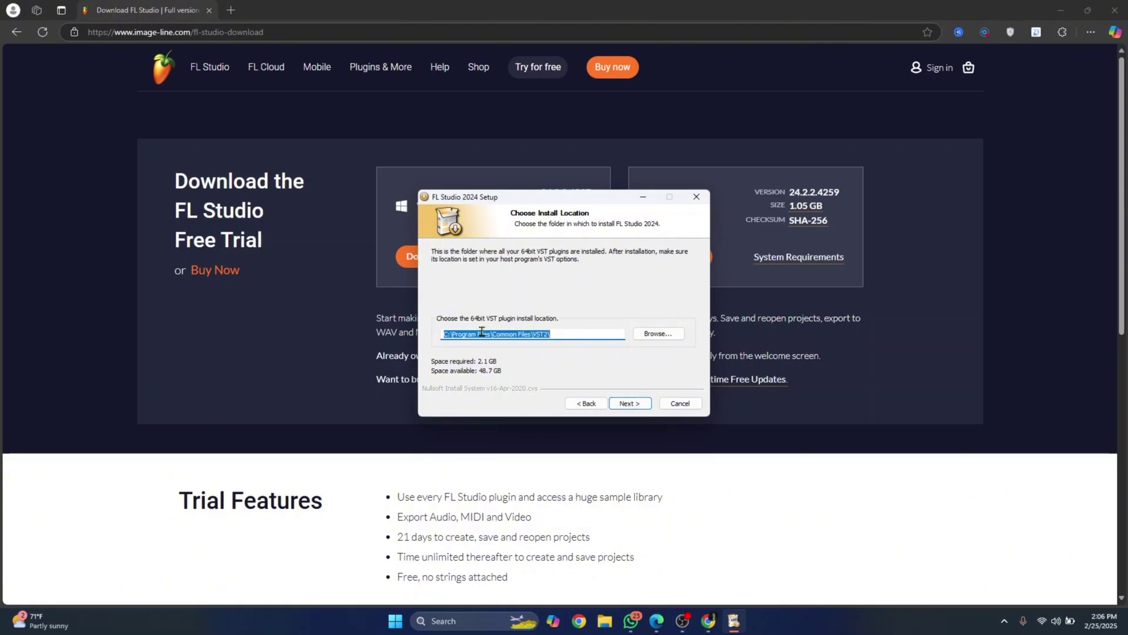
click(631, 406)
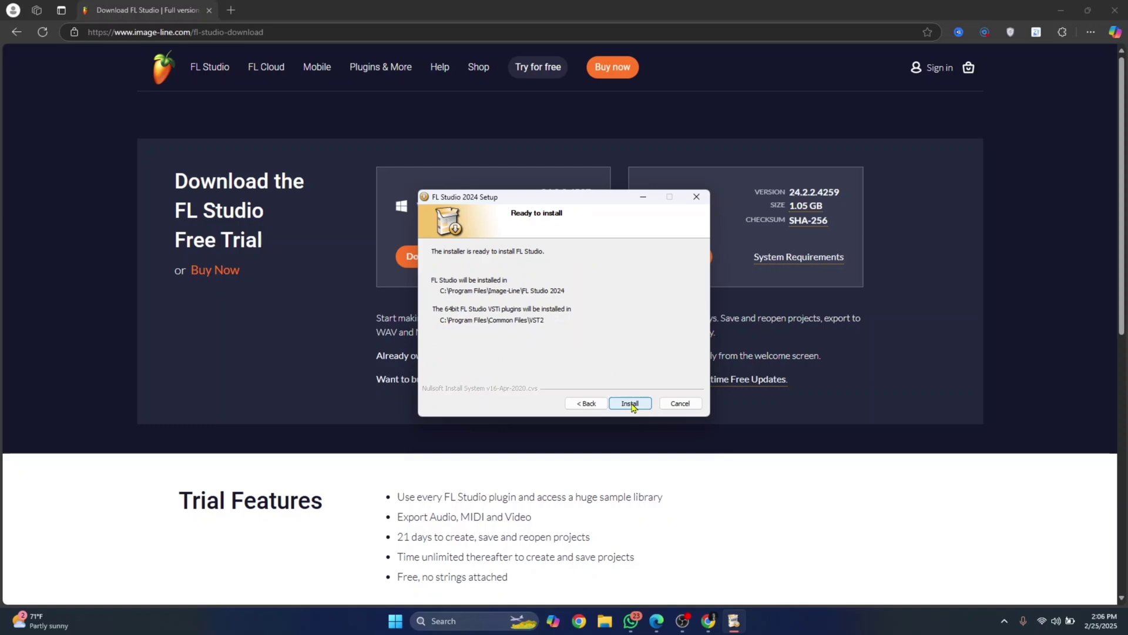
- Install FL Studio 2024, pass the unlocking information page, and finish the wizard
click(631, 406)
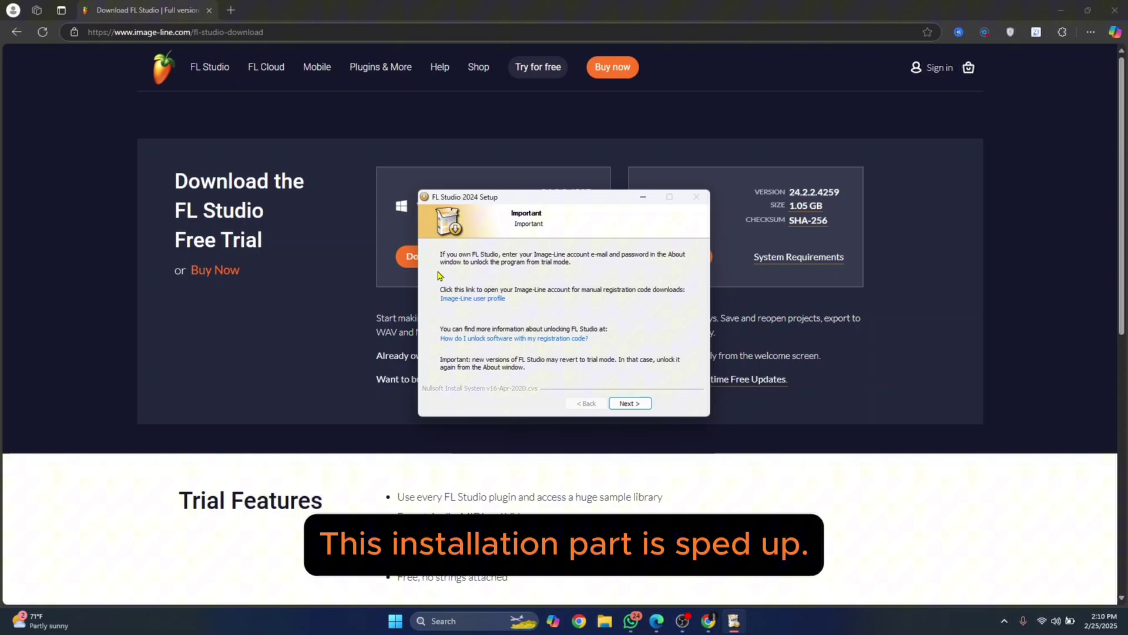
click(627, 405)
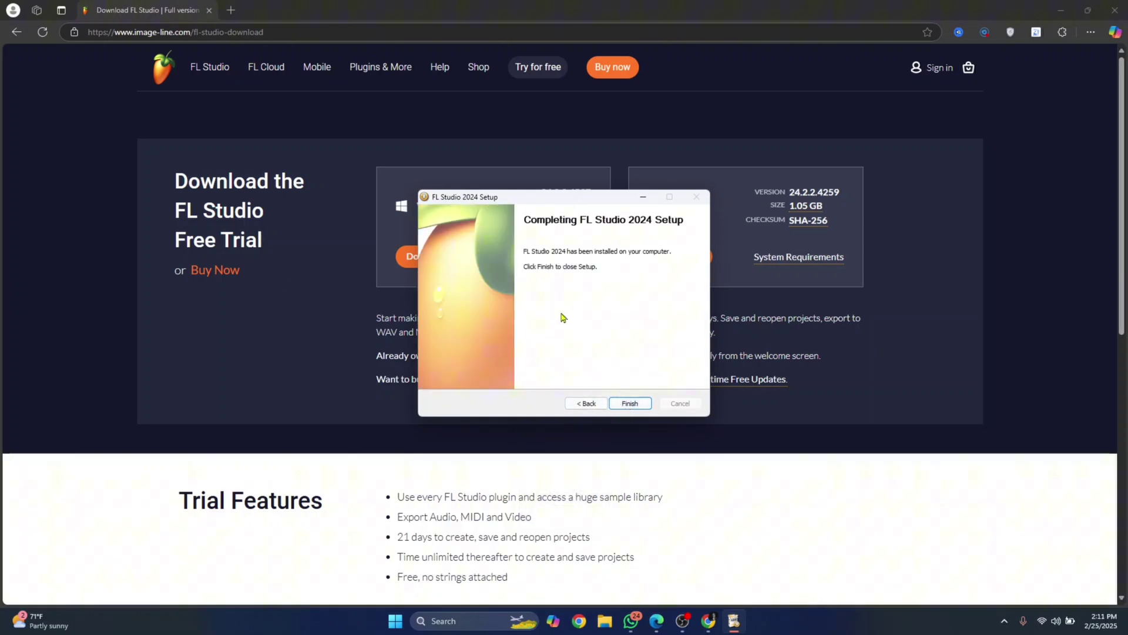
click(638, 409)
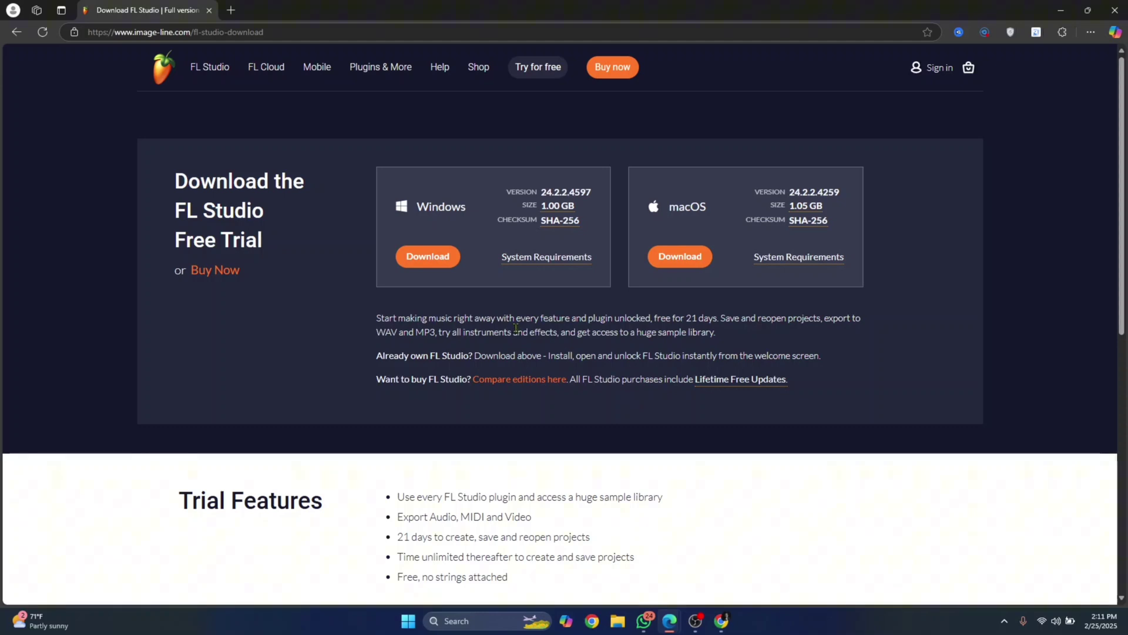
- Show and refresh the desktop, then launch FL Studio 2024 from its shortcut
key(super+d)
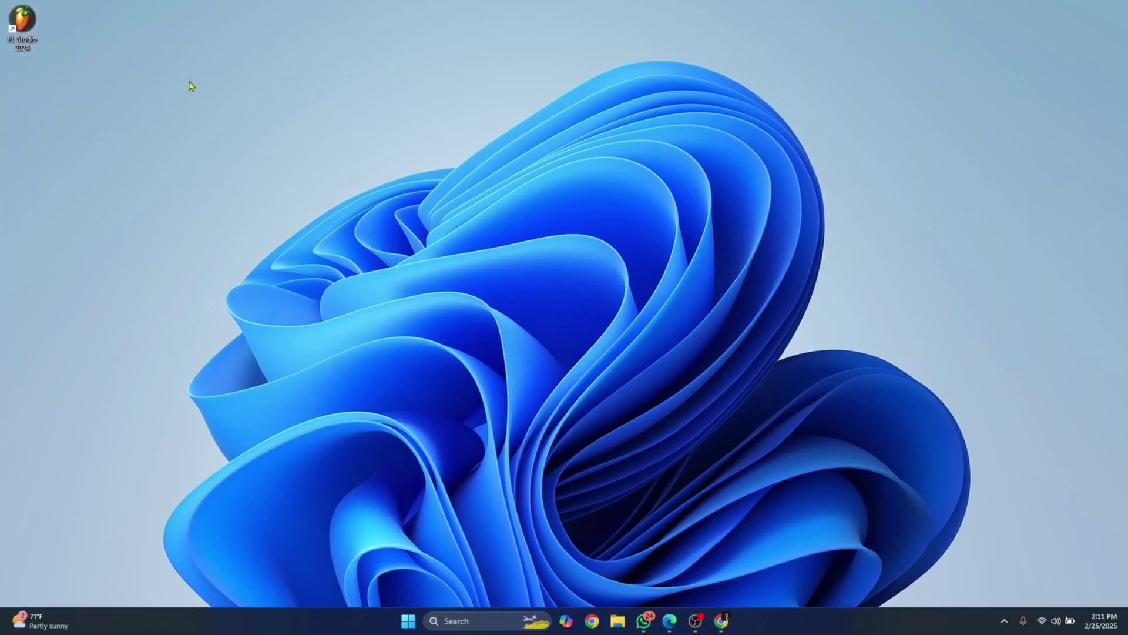
right_click(190, 86)
click(250, 134)
click(21, 36)
double_click(24, 34)
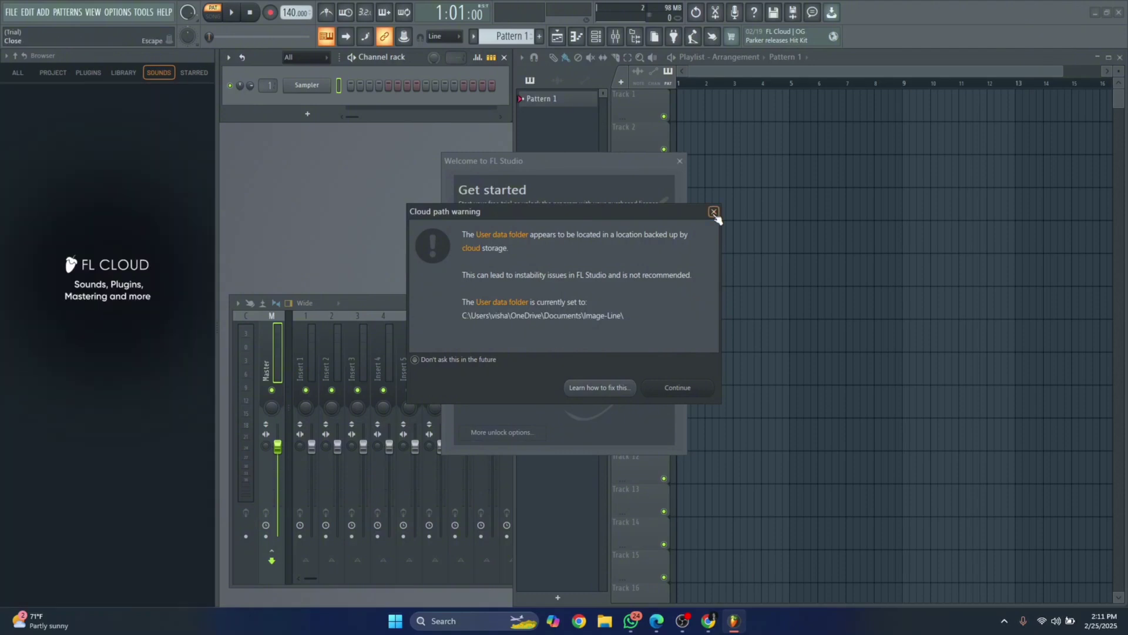
- Dismiss the cloud path warning and the Welcome to FL Studio dialog
click(714, 214)
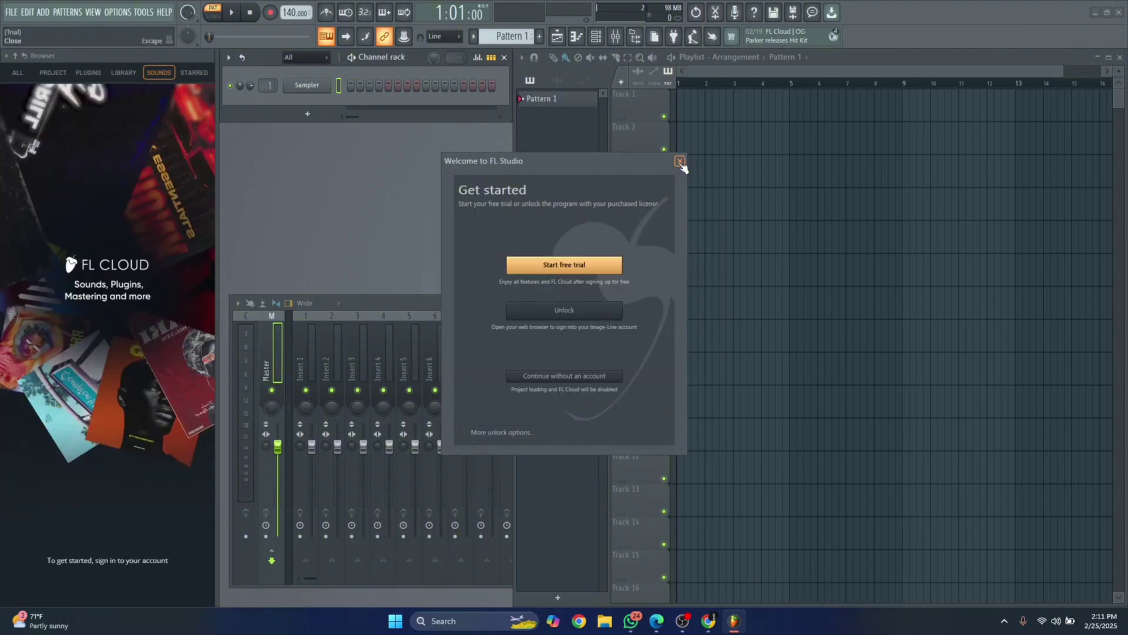
click(679, 160)
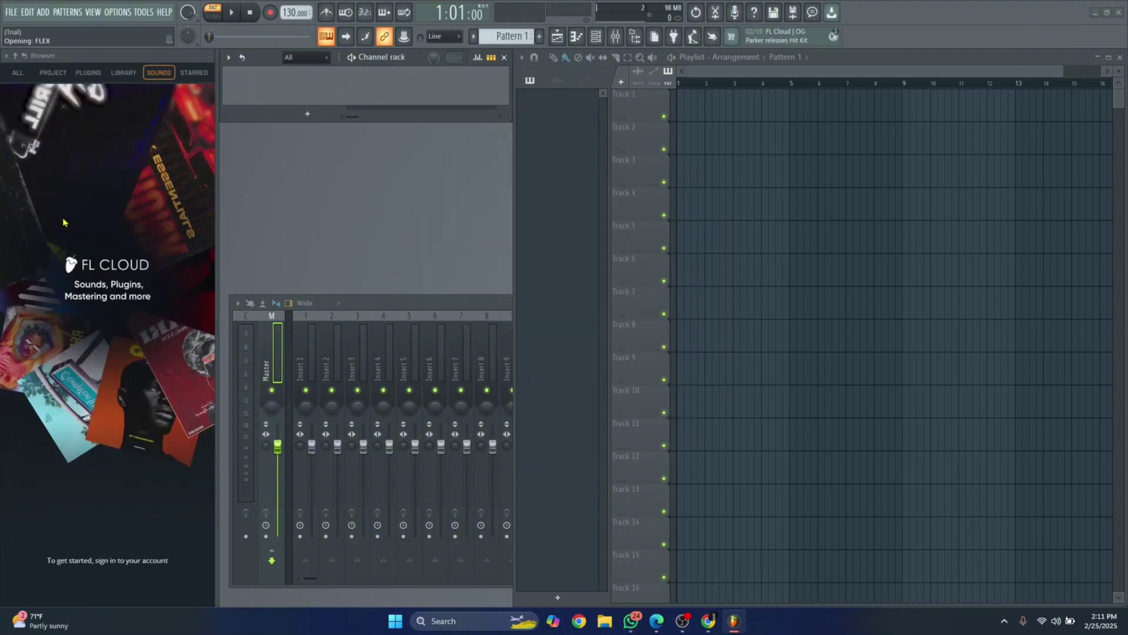